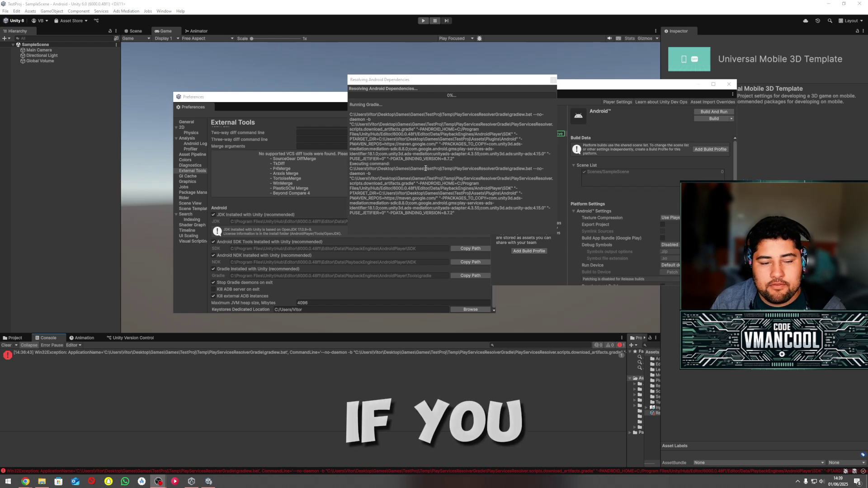
Highlight the PlayServicesResolverGradle folder and gradlew.bat file name in the resolver's Gradle command.
left_click_drag(349, 104, 363, 169)
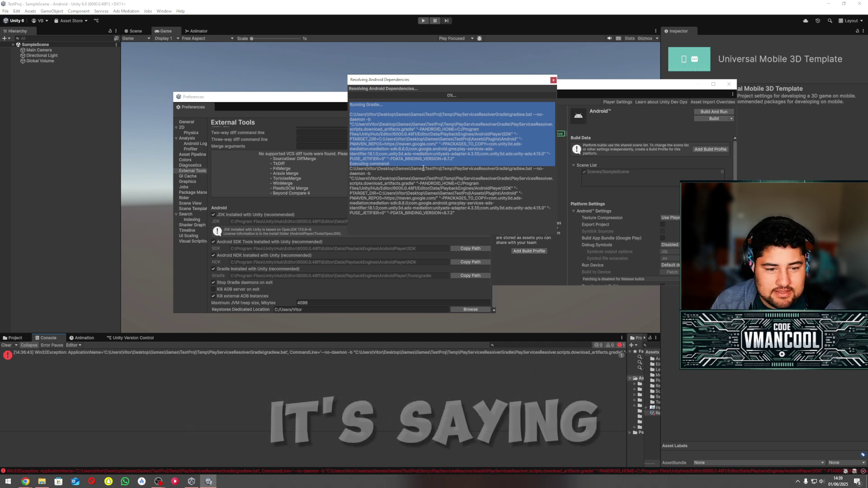
left_click(445, 169)
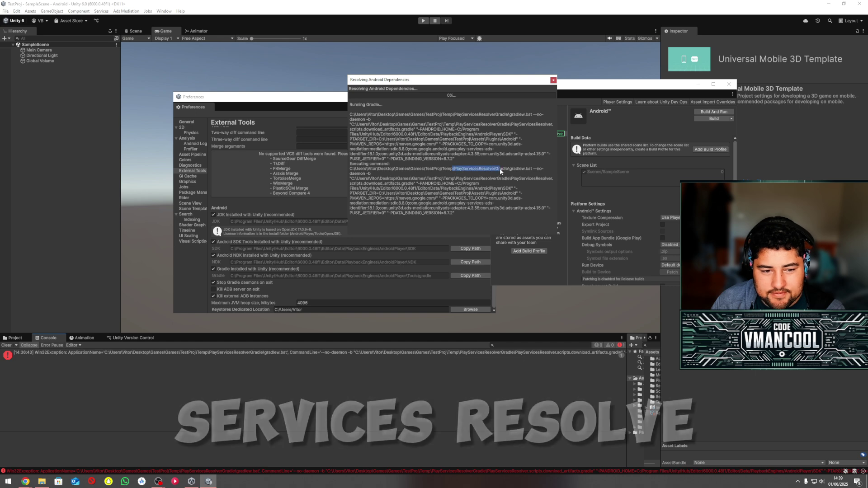
left_click_drag(477, 171, 508, 168)
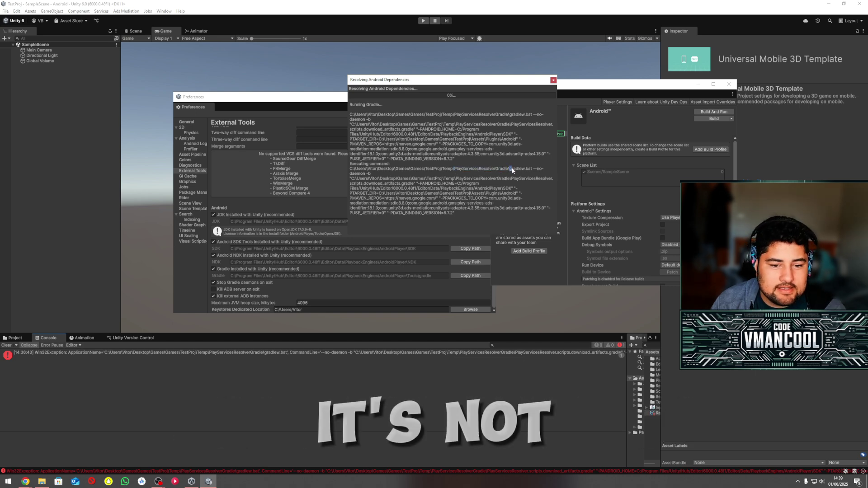
left_click_drag(526, 170, 532, 168)
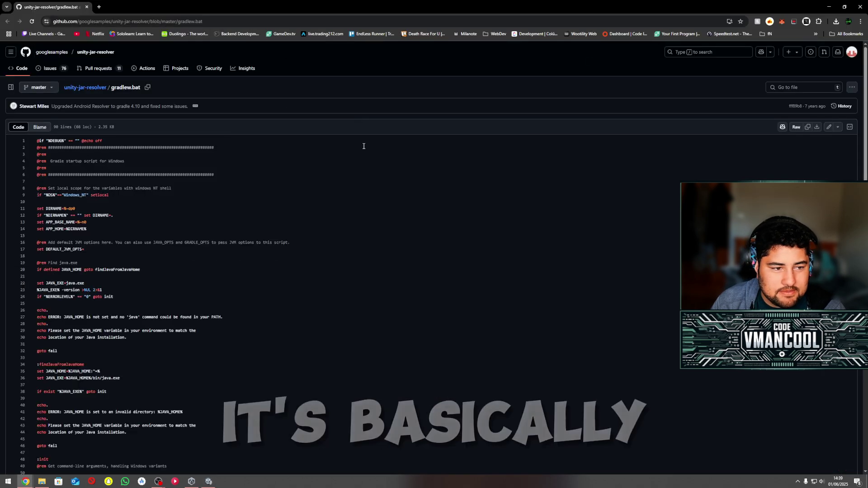
Scroll through gradlew.bat on GitHub, then return to the Unity editor.
scroll(277, 238, "down", 5)
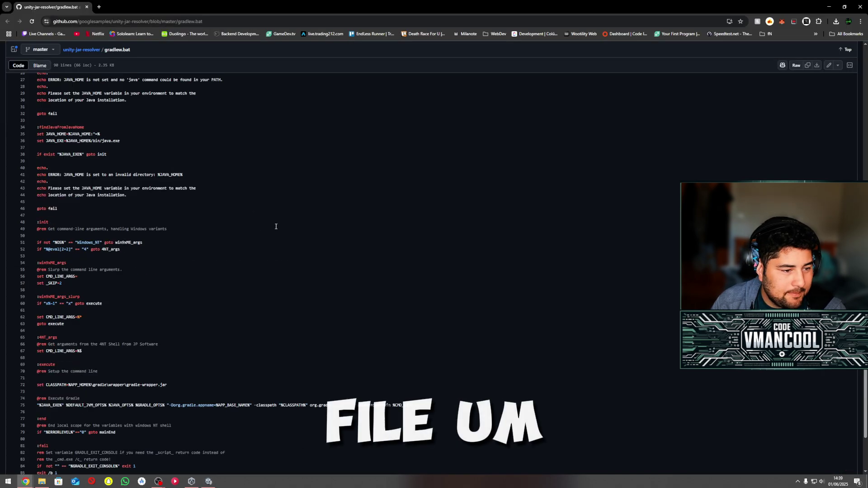
scroll(291, 266, "up", 5)
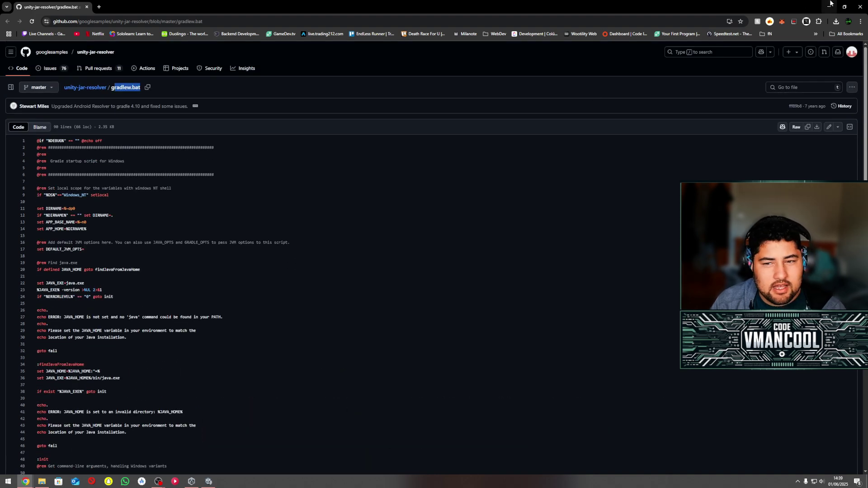
left_click(860, 7)
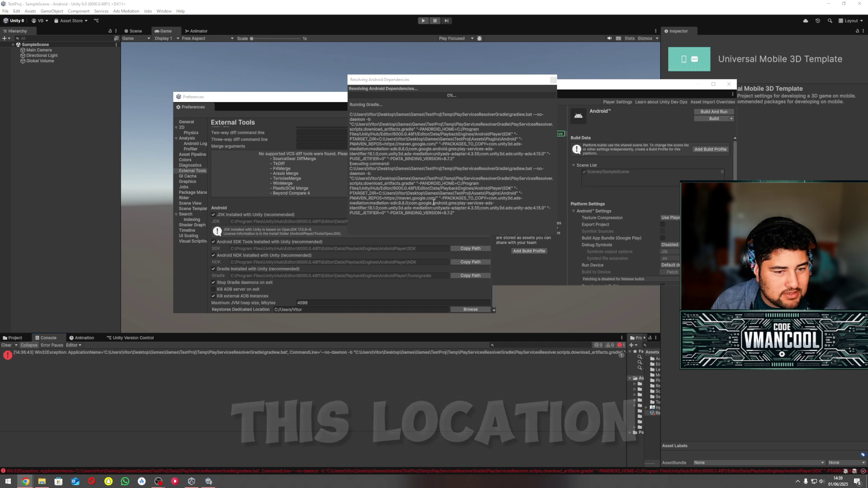
Open File Explorer and go from the Desktop into the Games folder.
left_click(42, 481)
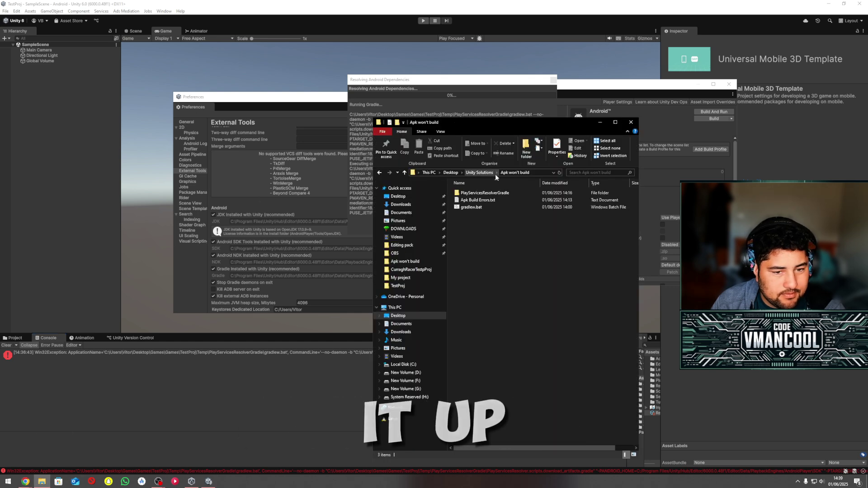
key("alt+Up")
key("alt+Up")
scroll(493, 283, "down", 6)
key("Down")
key("Down")
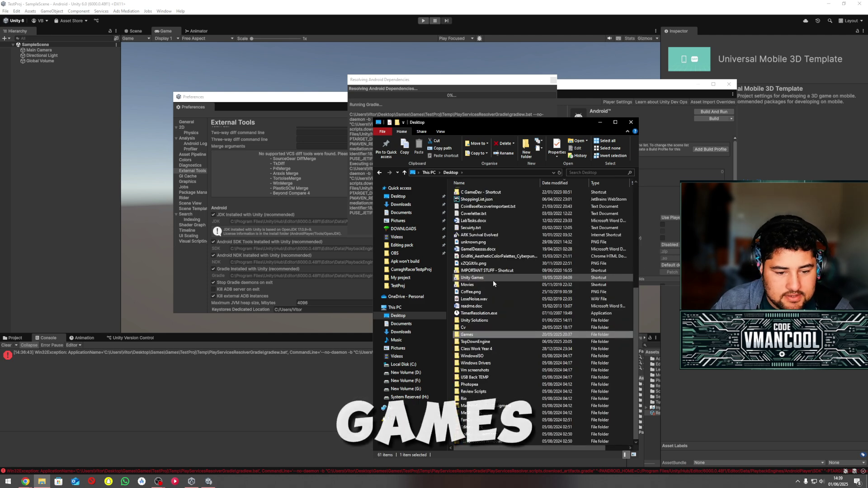
key("Return")
key("Down")
key("Down")
key("Down")
key("Down")
key("Down")
left_click_drag(488, 126, 215, 153)
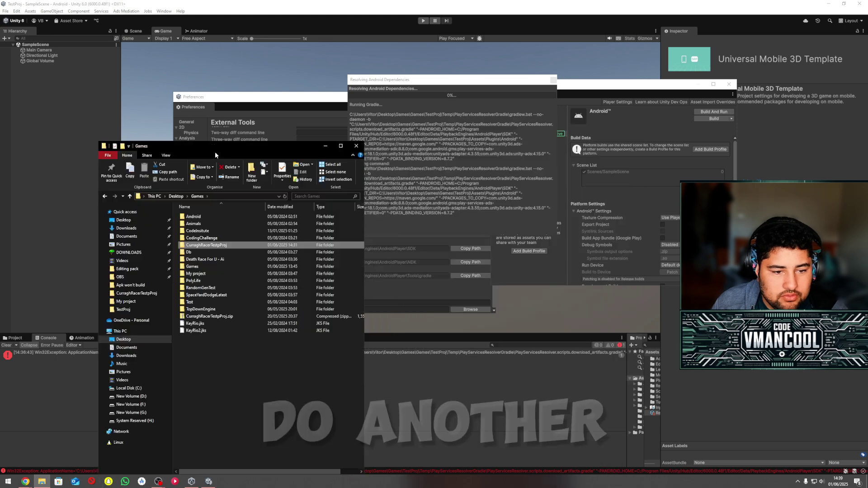
Drill into Games > TestProj > Temp > PlayServicesResolverGradle.
left_click(214, 267)
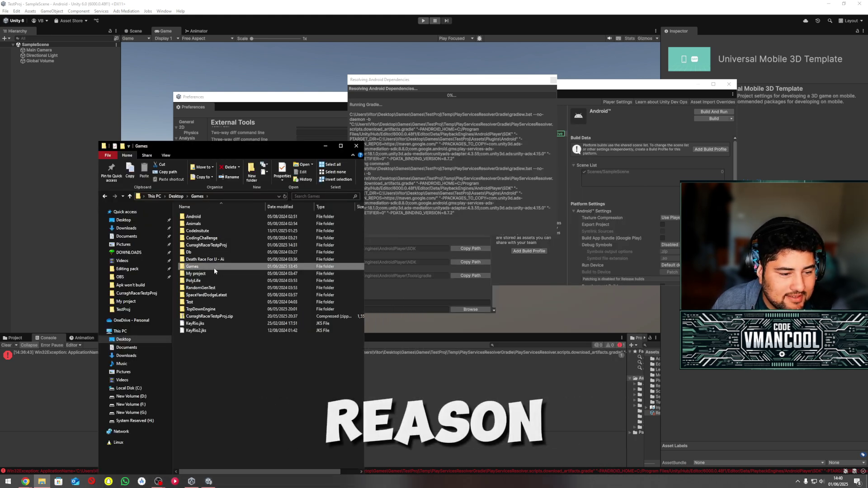
double_click(214, 267)
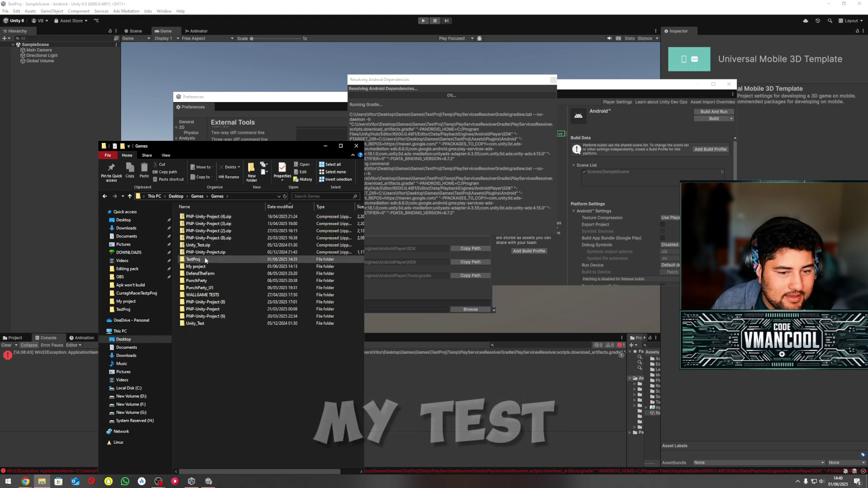
double_click(204, 259)
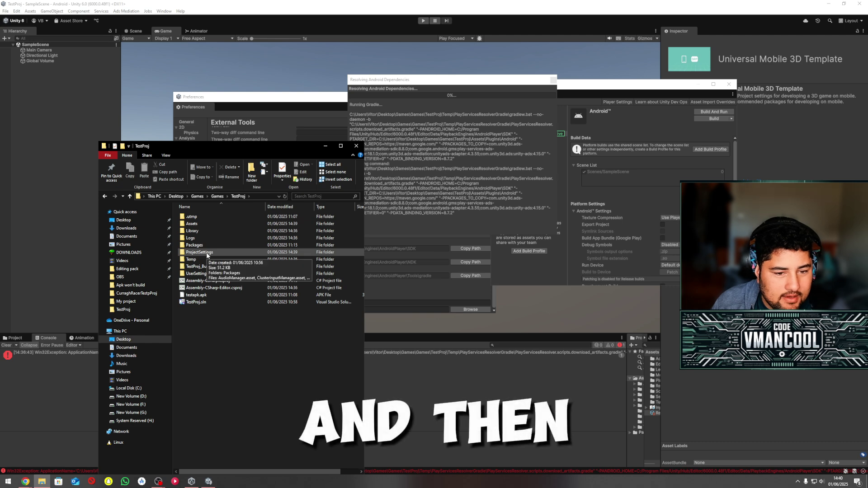
double_click(192, 259)
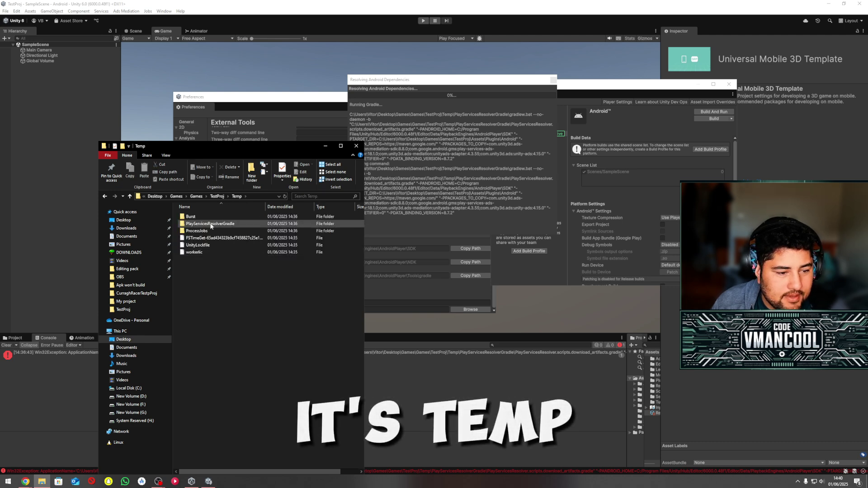
double_click(211, 225)
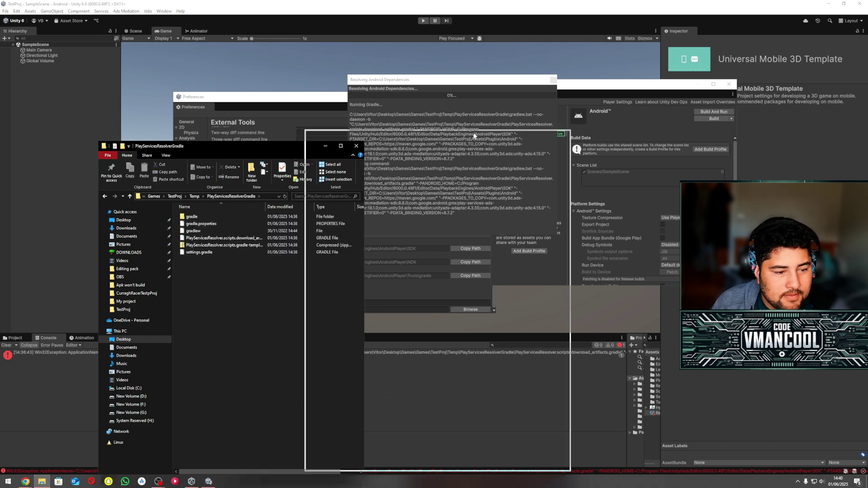
left_click_drag(266, 146, 475, 132)
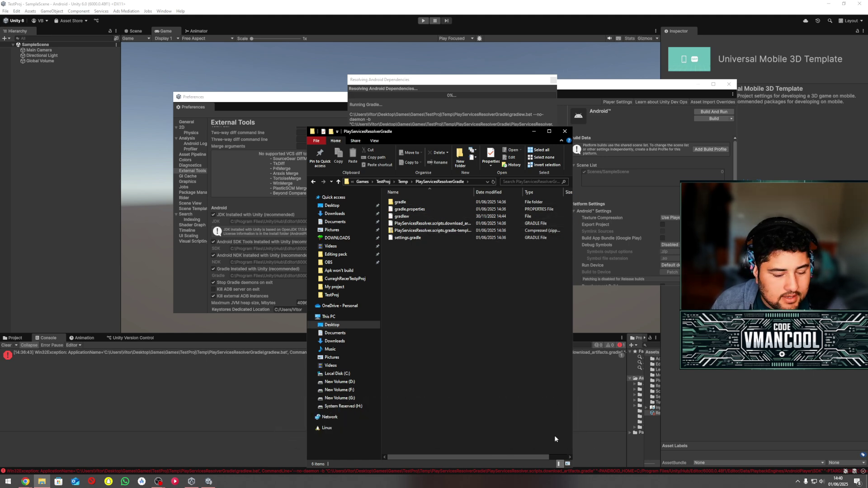
Open a second File Explorer window showing the Apk won't build folder.
left_click(50, 485)
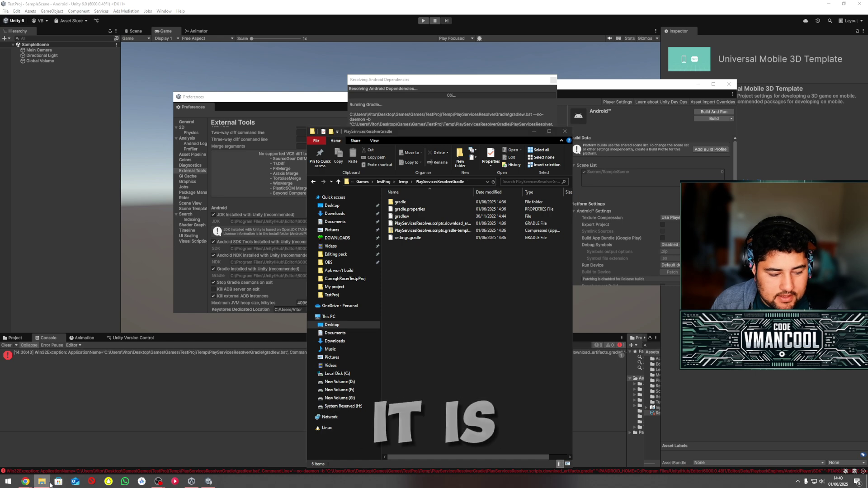
right_click(50, 485)
left_click(31, 434)
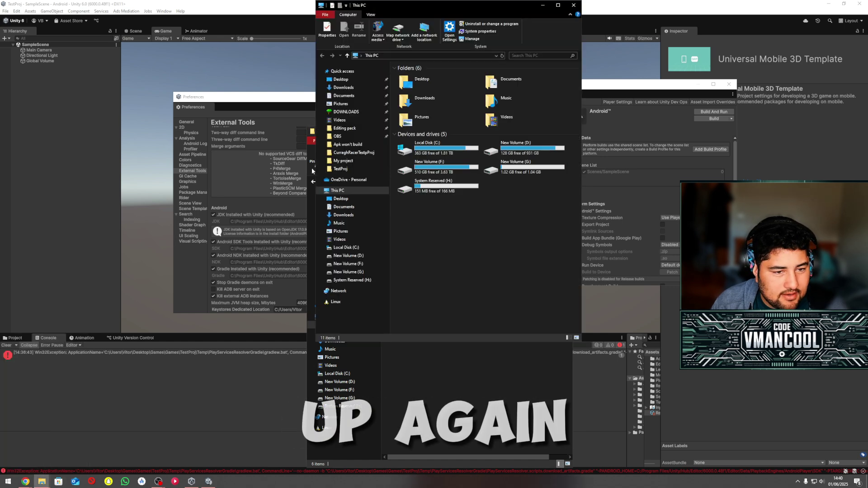
left_click(357, 144)
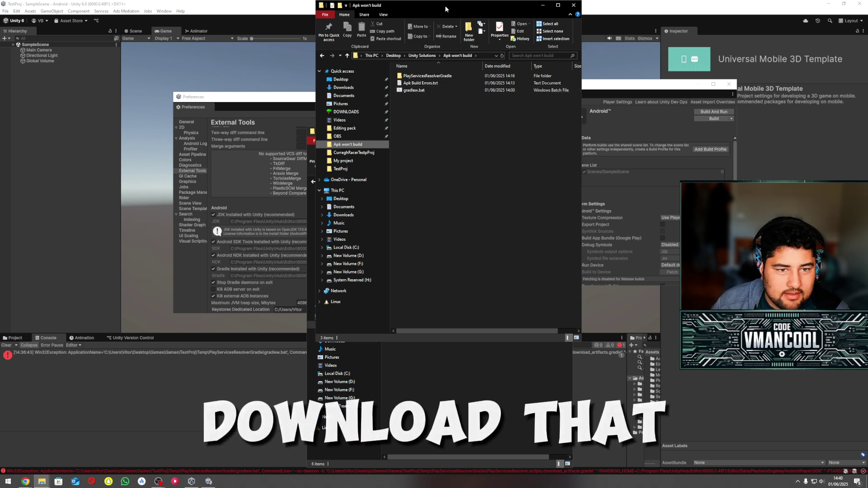
left_click_drag(446, 9, 499, 33)
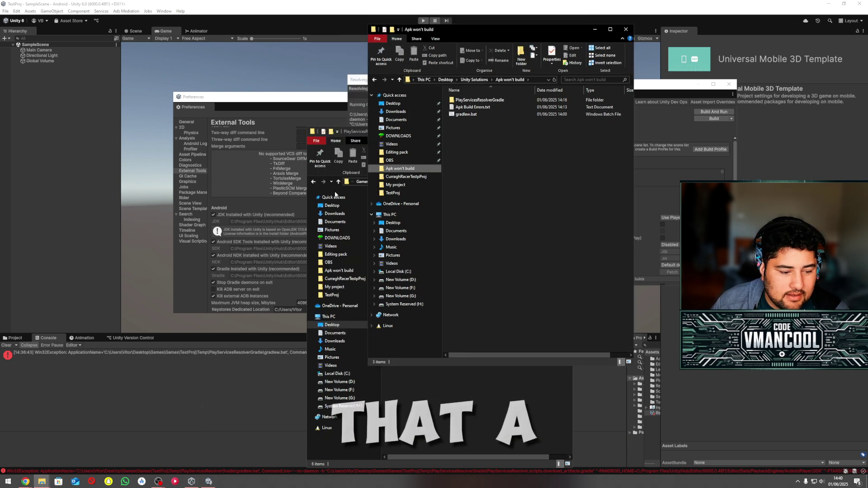
Paste gradlew.bat from Apk won't build into the PlayServicesResolverGradle folder.
left_click(500, 115)
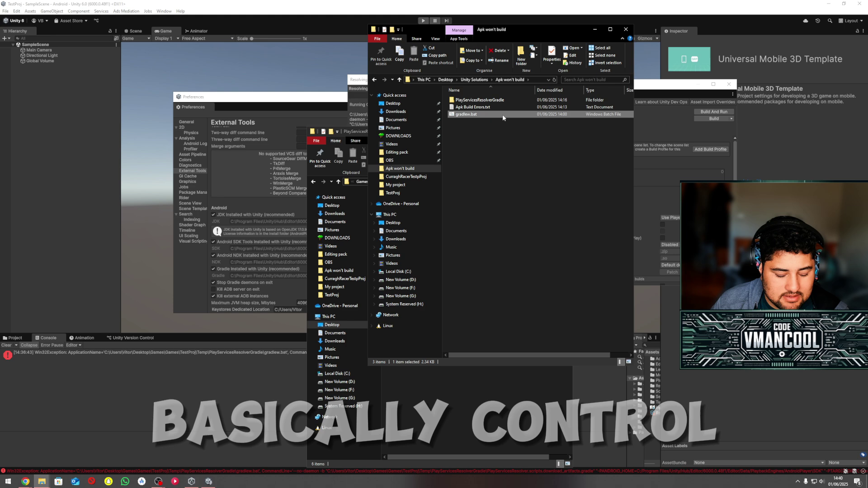
left_click(460, 391)
key("ctrl+v")
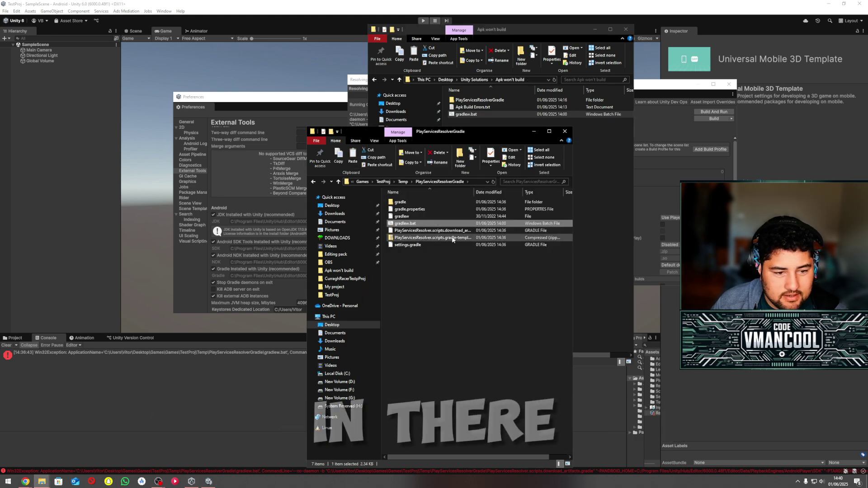
Close the Android dependencies dialog in Unity, enter Play mode, then exit it with Ctrl+P.
left_click(208, 481)
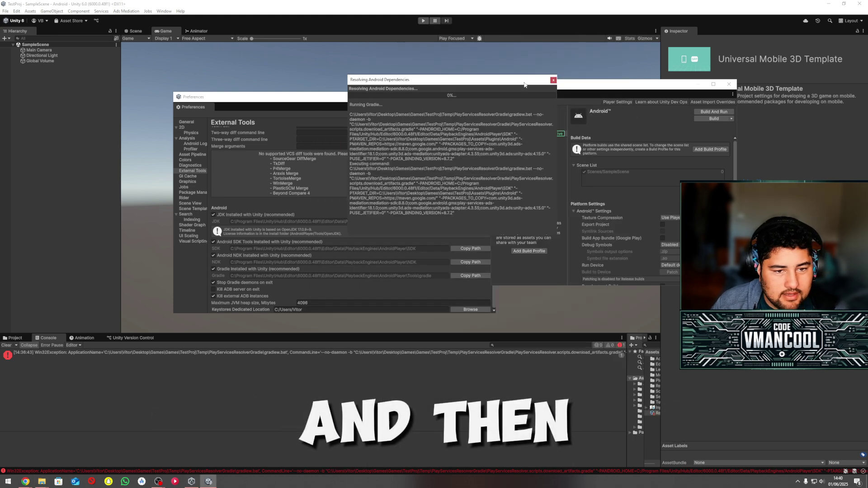
left_click(553, 80)
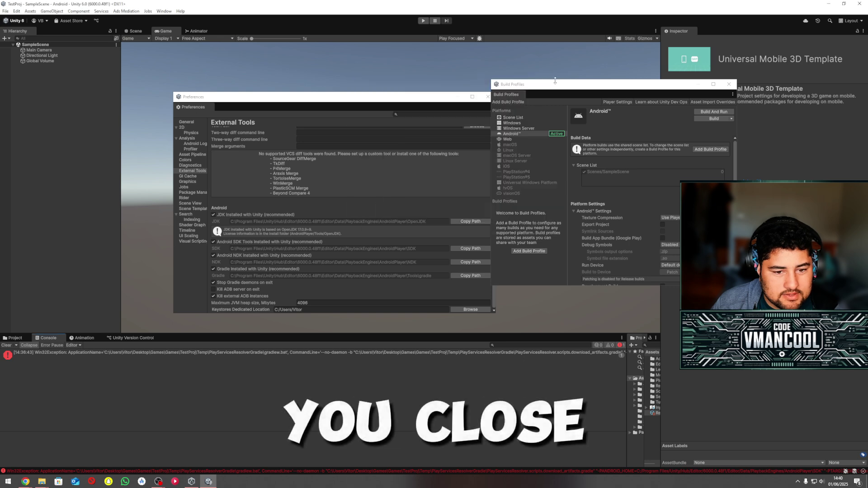
left_click(424, 21)
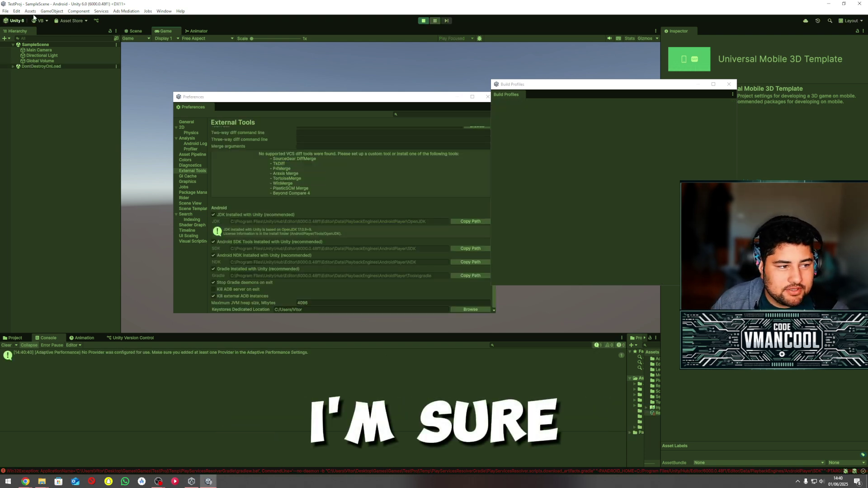
key("ctrl+p")
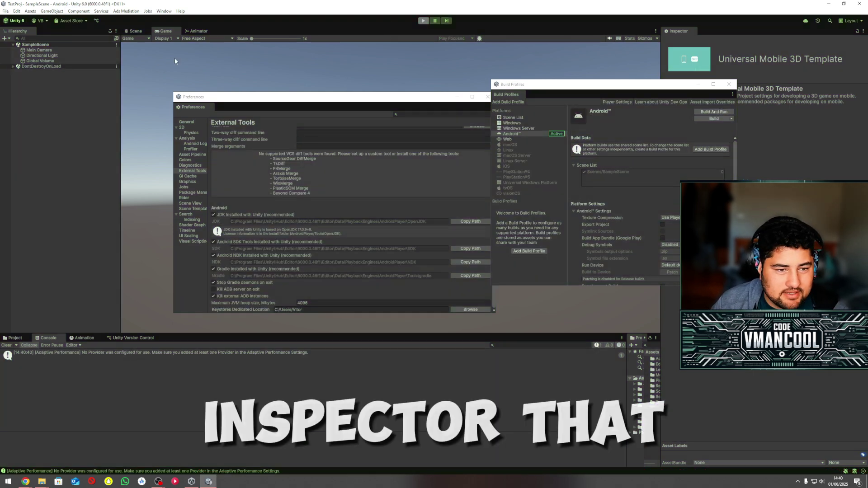
Run Assets > Mobile Dependency Resolver > Android Resolver > Force Resolve.
left_click(16, 11)
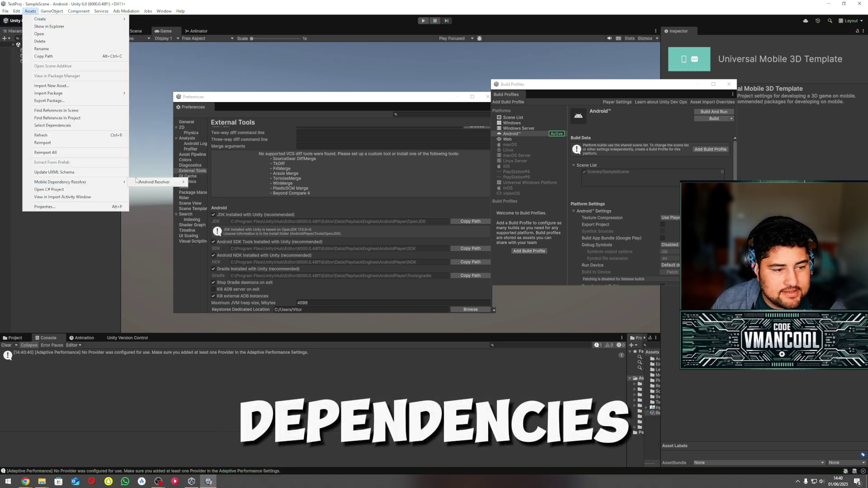
mouse_move(61, 182)
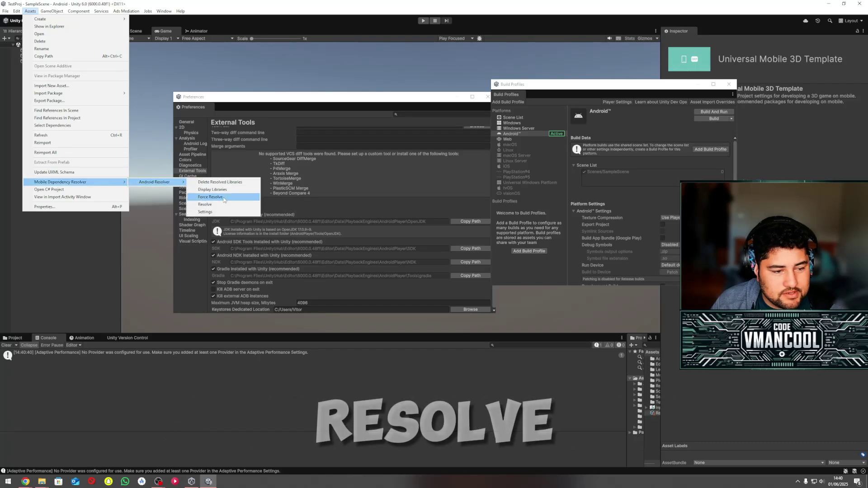
left_click(226, 205)
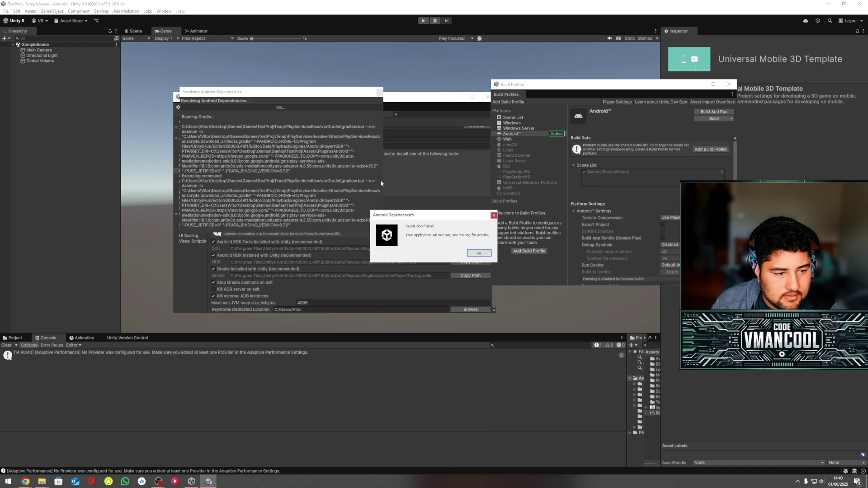
Dismiss Resolution Failed and read the 'Gradle failed to fetch dependencies' error in the Console.
left_click(478, 253)
left_click(165, 374)
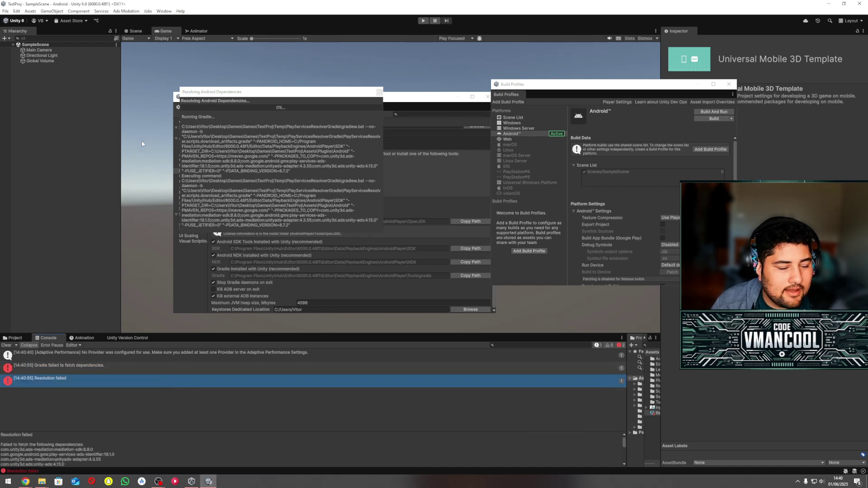
left_click(91, 368)
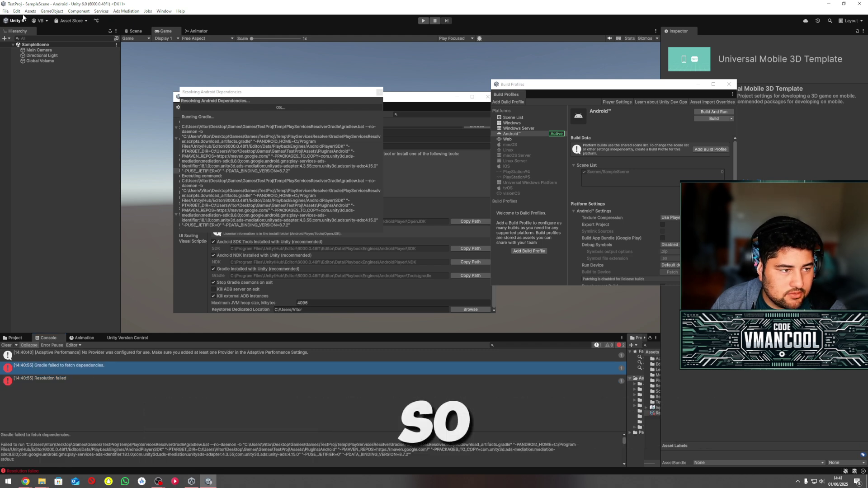
left_click(16, 11)
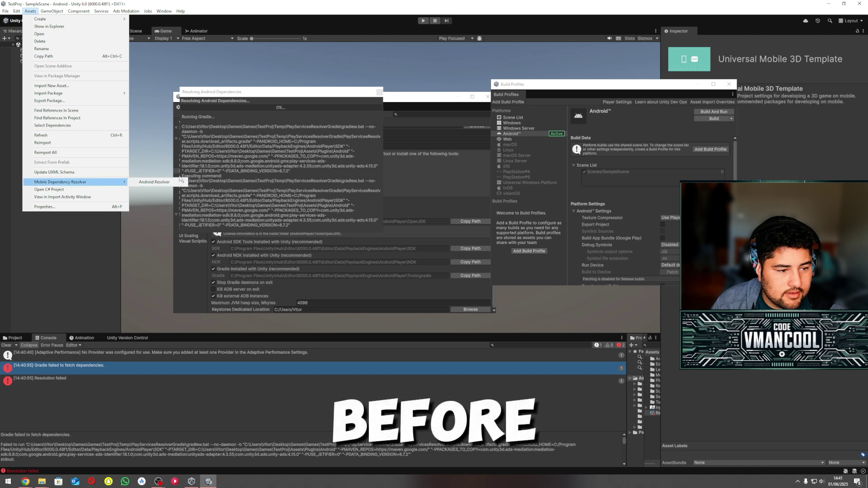
mouse_move(154, 182)
left_click(218, 182)
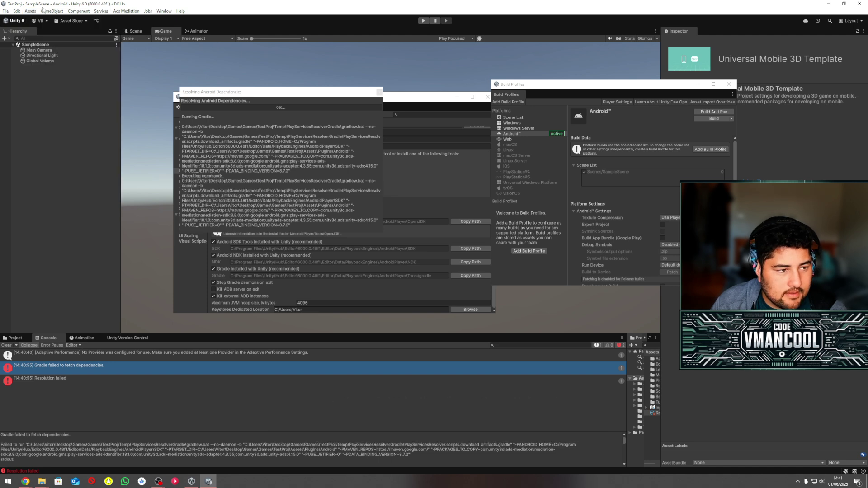
Close the progress window, run Android Resolver > Resolve, and dismiss Resolution Succeeded.
left_click(381, 92)
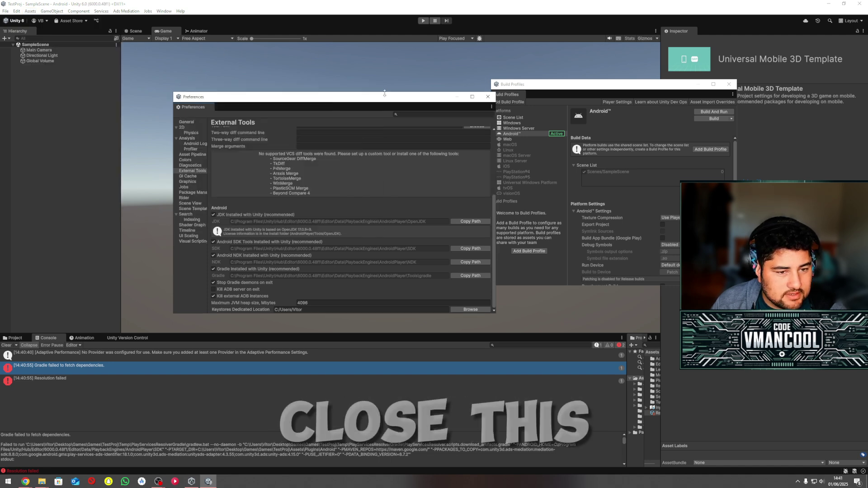
left_click(51, 10)
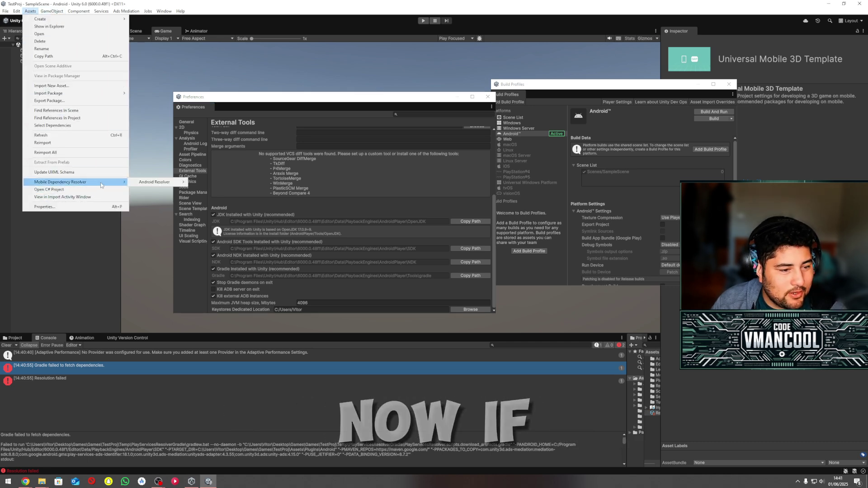
mouse_move(154, 182)
left_click(208, 183)
left_click(31, 11)
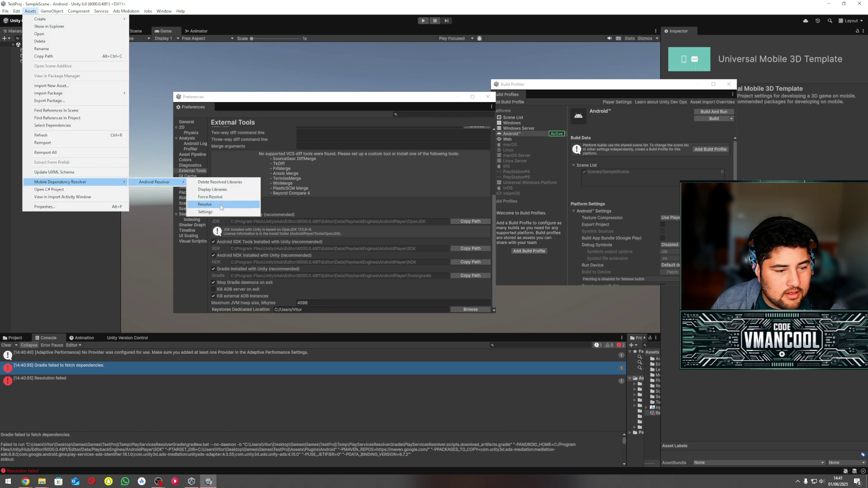
left_click(216, 197)
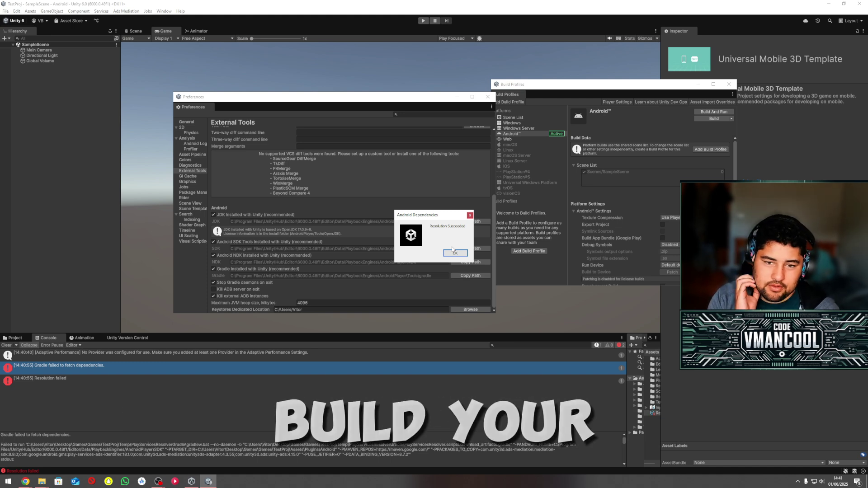
left_click(453, 252)
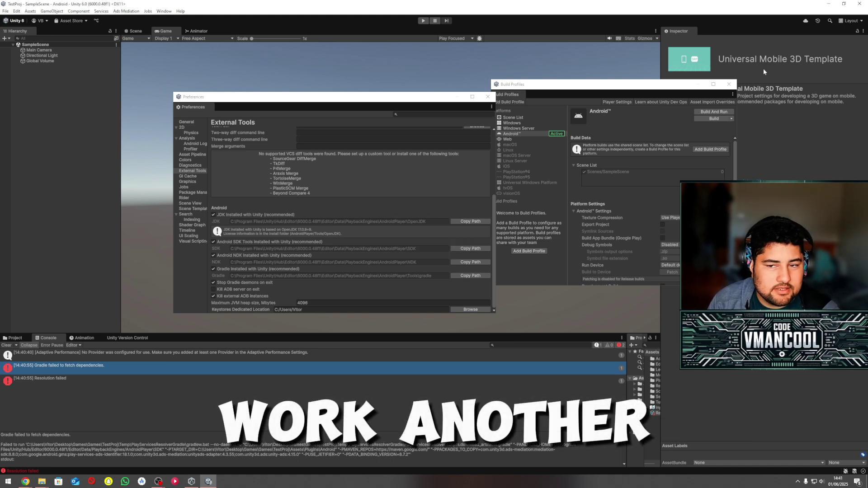
Close the editor, reopen TestProj from Unity Hub, and arrange the TestProj and Apk won't build windows.
left_click(858, 5)
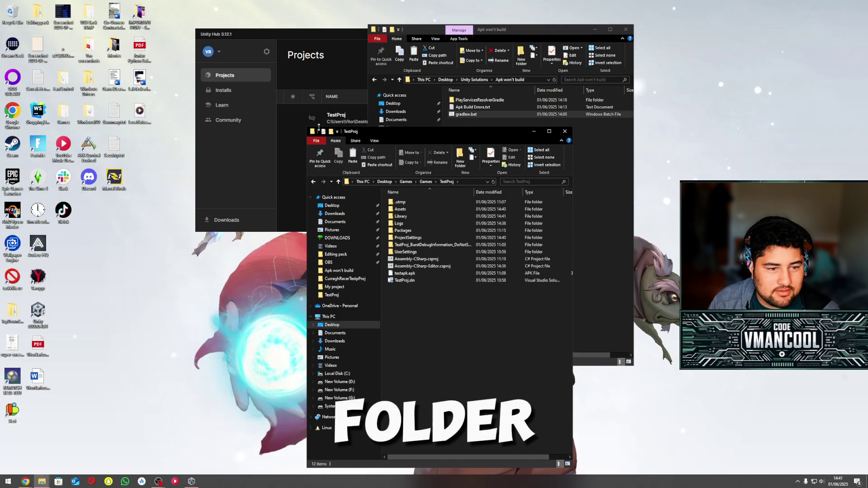
left_click(304, 153)
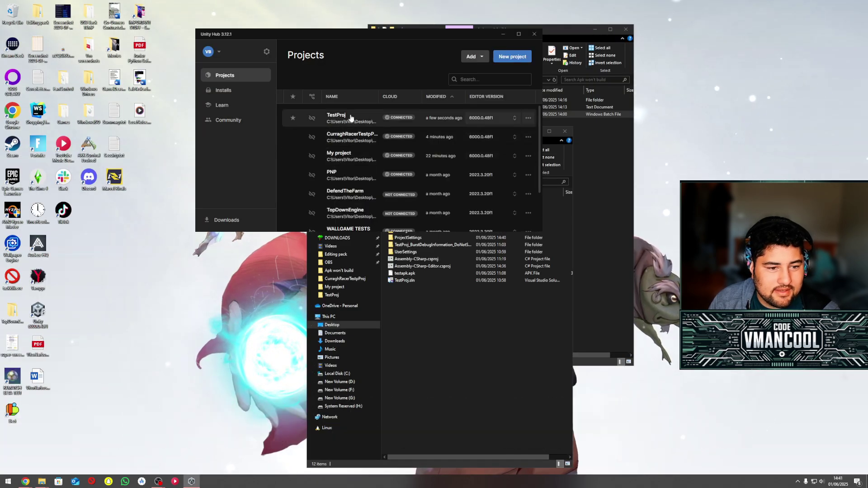
left_click(348, 118)
left_click(482, 366)
left_click_drag(496, 136, 299, 133)
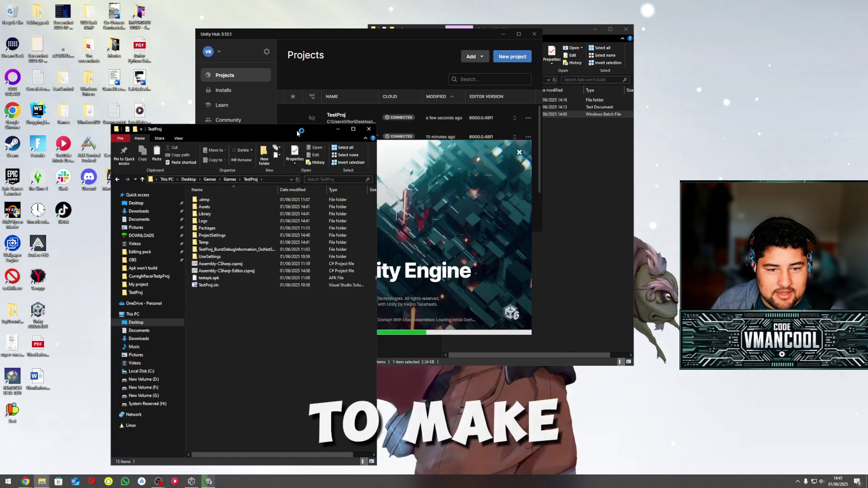
left_click(587, 158)
Paste the PlayServicesResolverGradle folder from Apk won't build into TestProj\Temp.
left_click(484, 100)
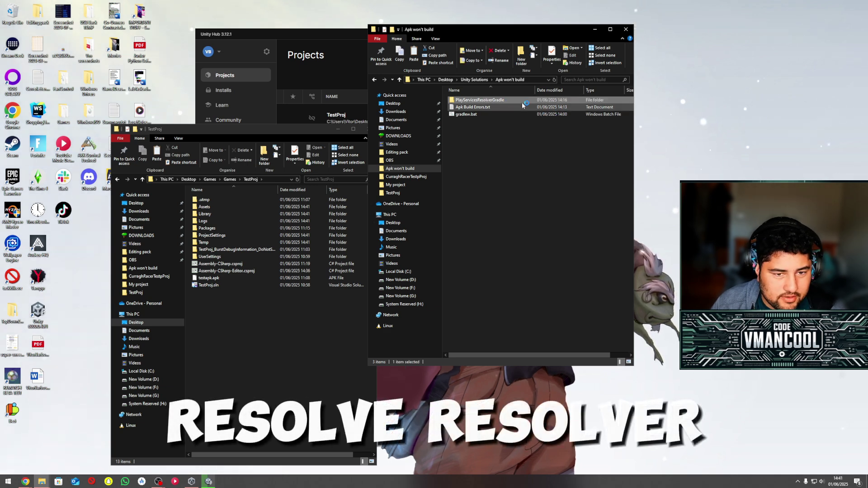
double_click(263, 244)
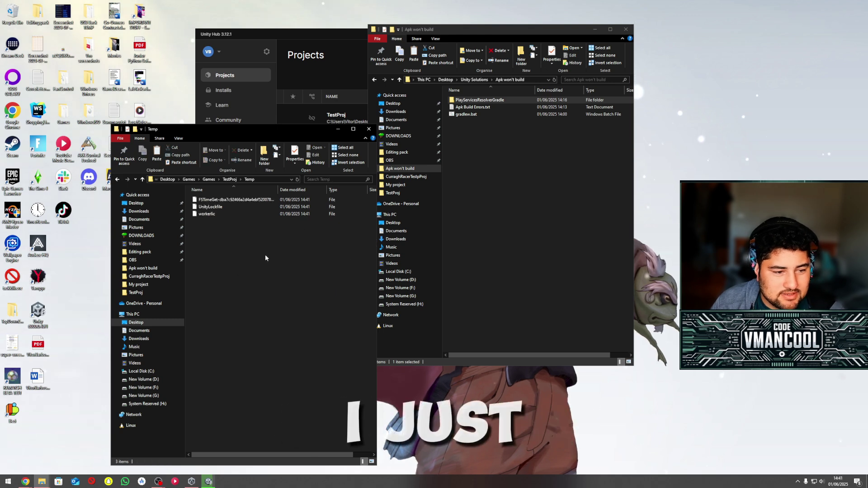
key("ctrl+v")
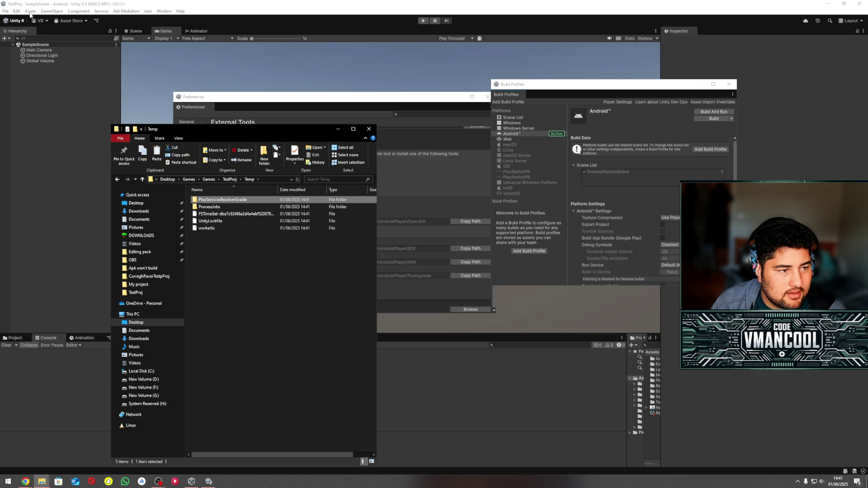
Run Android Resolver > Resolve and dismiss the Resolution Succeeded dialog.
left_click(30, 13)
mouse_move(61, 196)
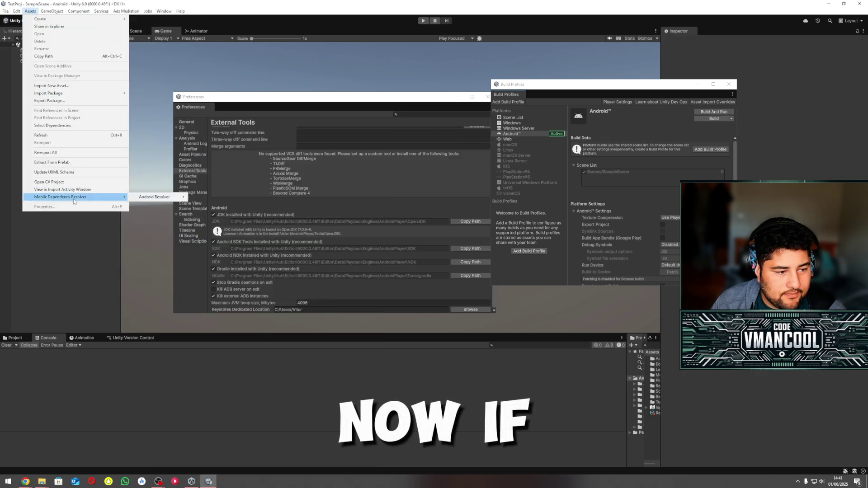
left_click(206, 219)
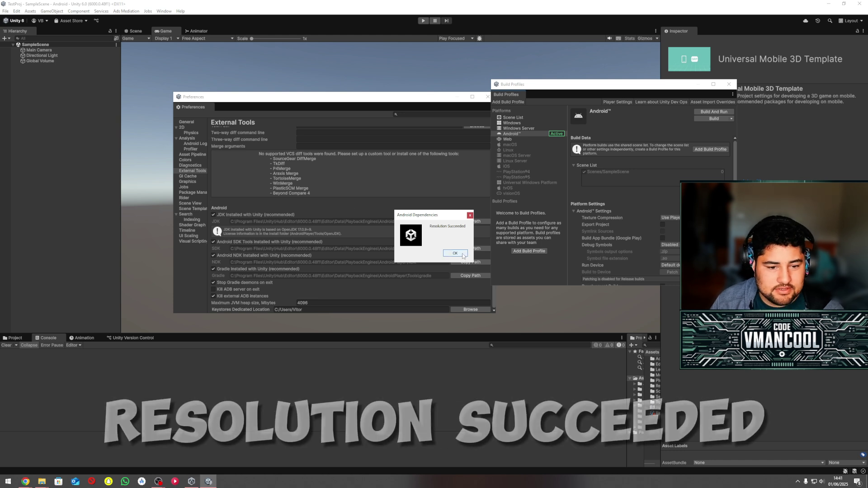
left_click(461, 255)
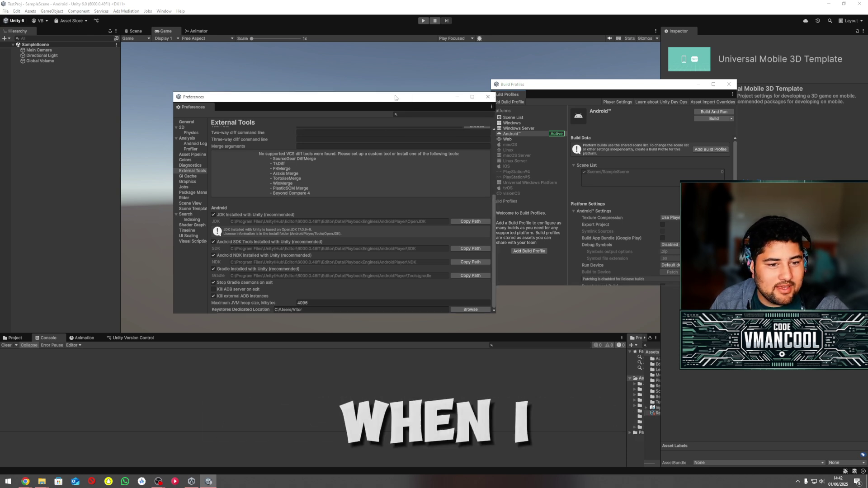
left_click_drag(395, 98, 366, 68)
left_click_drag(579, 91, 590, 69)
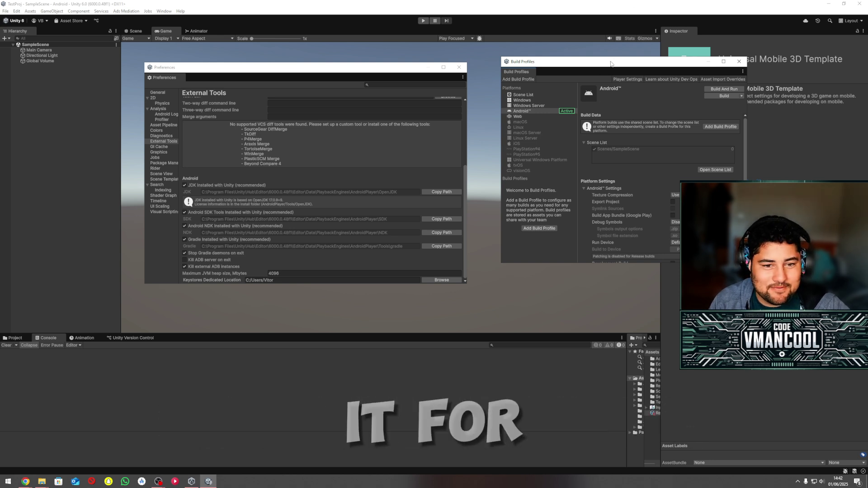
left_click_drag(602, 74, 601, 50)
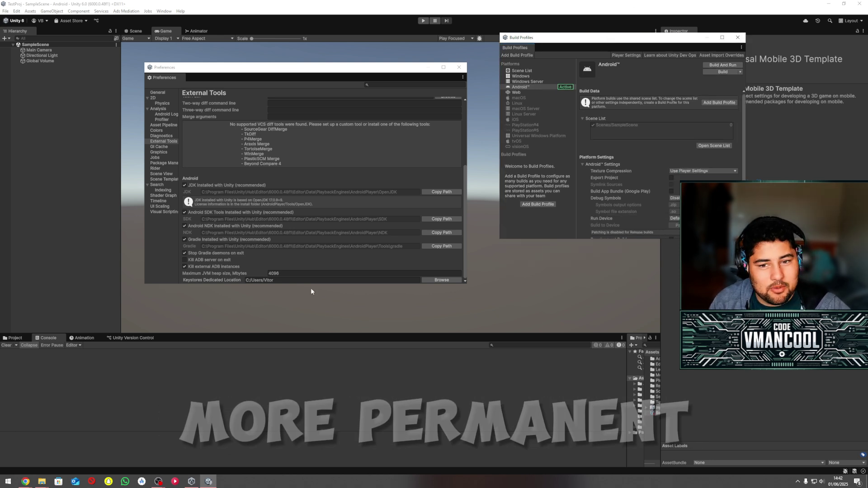